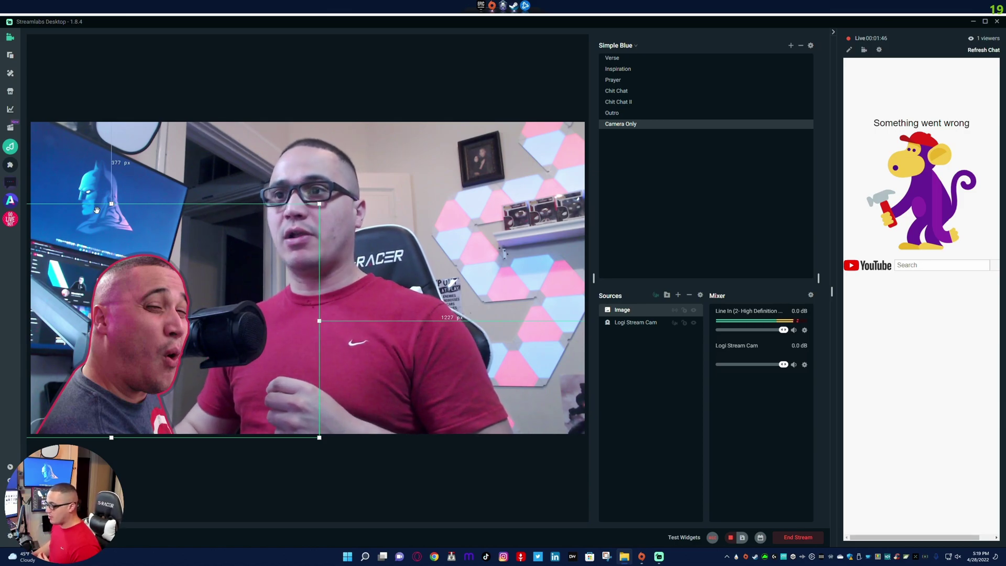
Step: Review the Output > Replay Buffer settings twice, closing Settings each time
{"action": "left_click", "coordinate": [7, 534]}
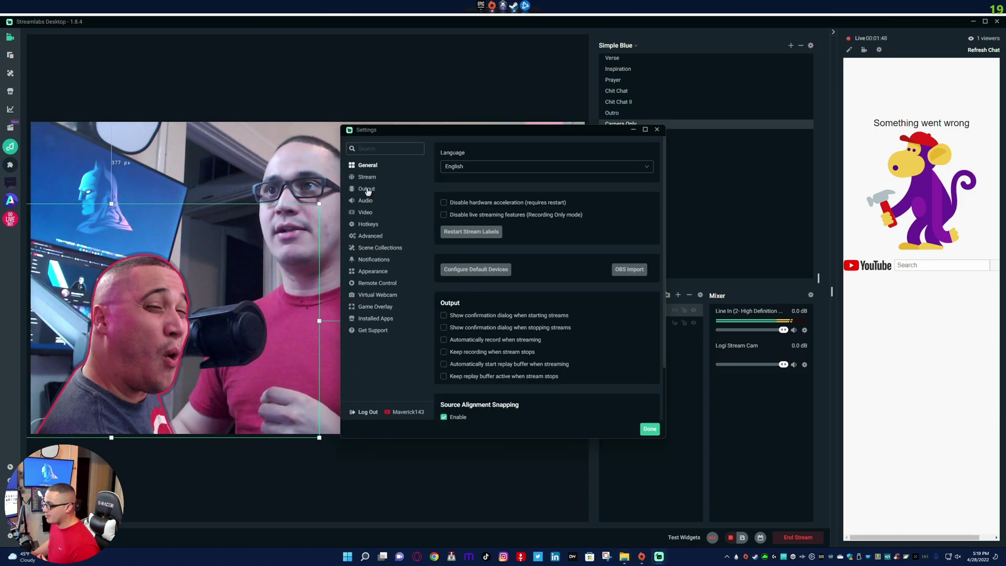
{"action": "left_click", "coordinate": [367, 188]}
{"action": "left_click", "coordinate": [555, 186]}
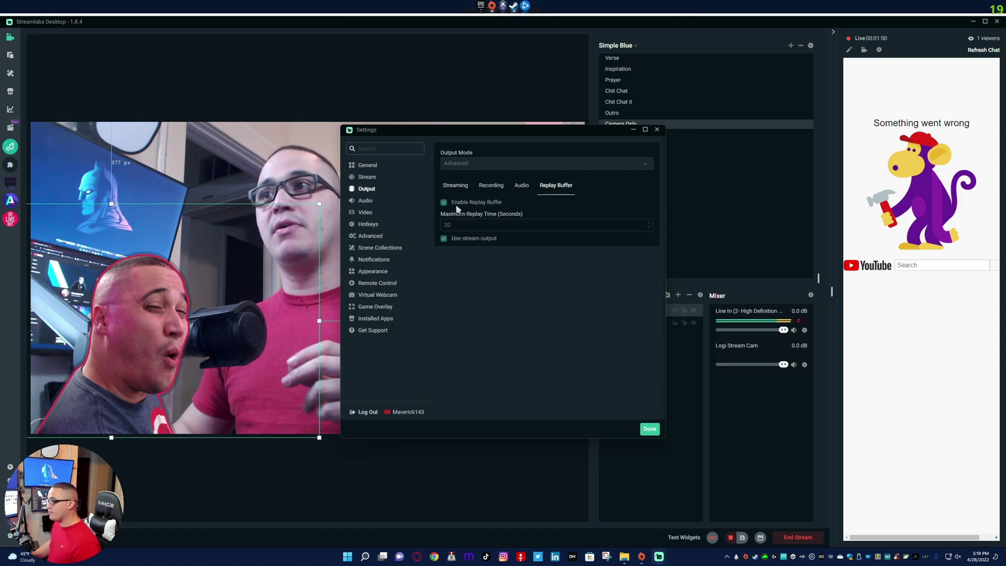
{"action": "left_click", "coordinate": [649, 428]}
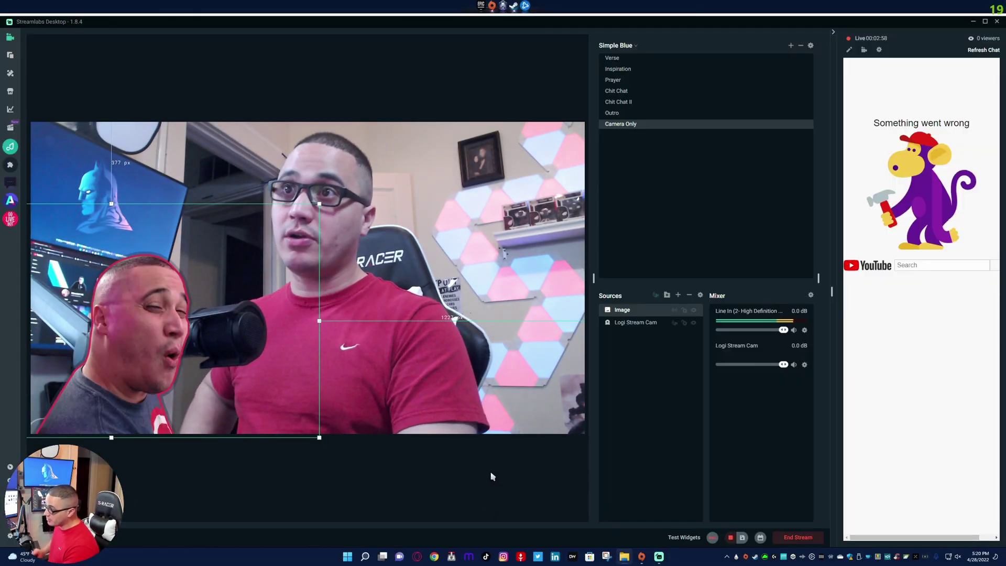
{"action": "left_click", "coordinate": [10, 535]}
{"action": "left_click", "coordinate": [366, 189]}
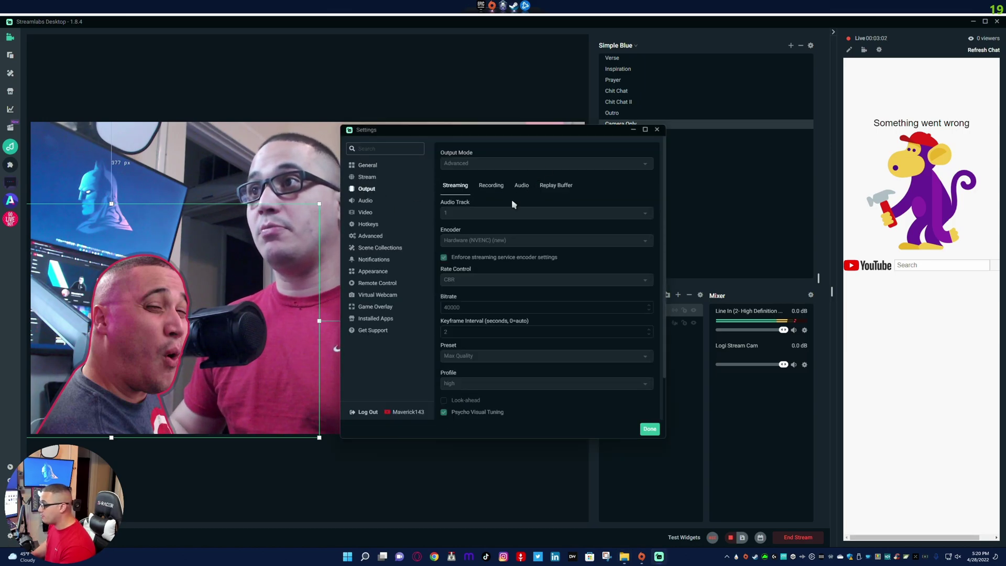
{"action": "left_click", "coordinate": [558, 185]}
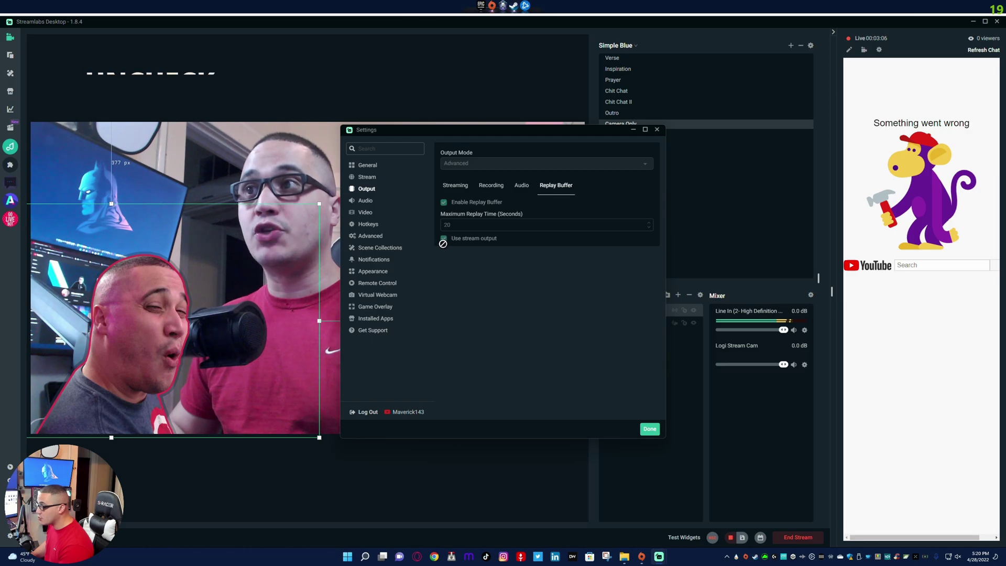
{"action": "left_click", "coordinate": [650, 429]}
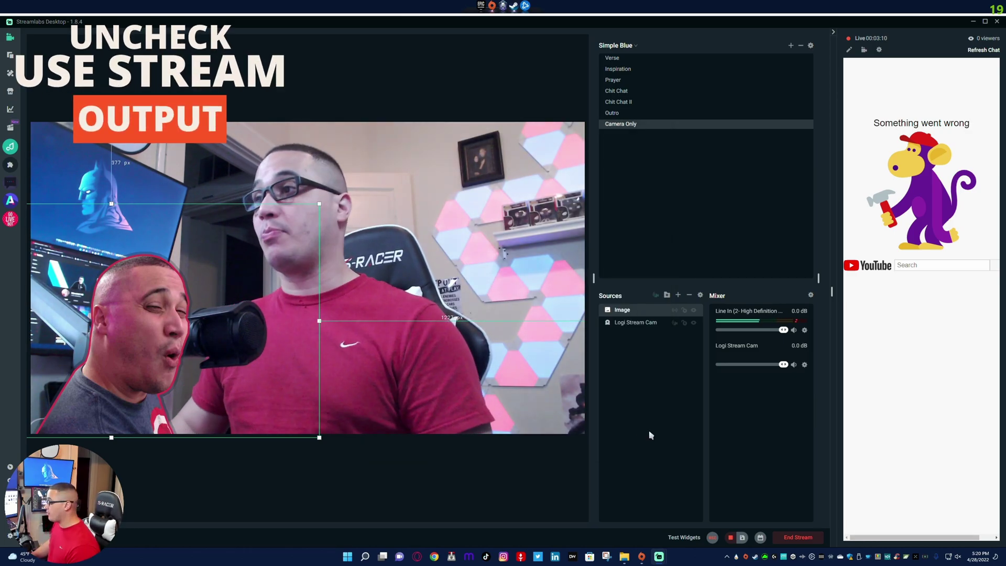
Step: End the live stream and reopen the Replay Buffer output settings
{"action": "left_click", "coordinate": [798, 537]}
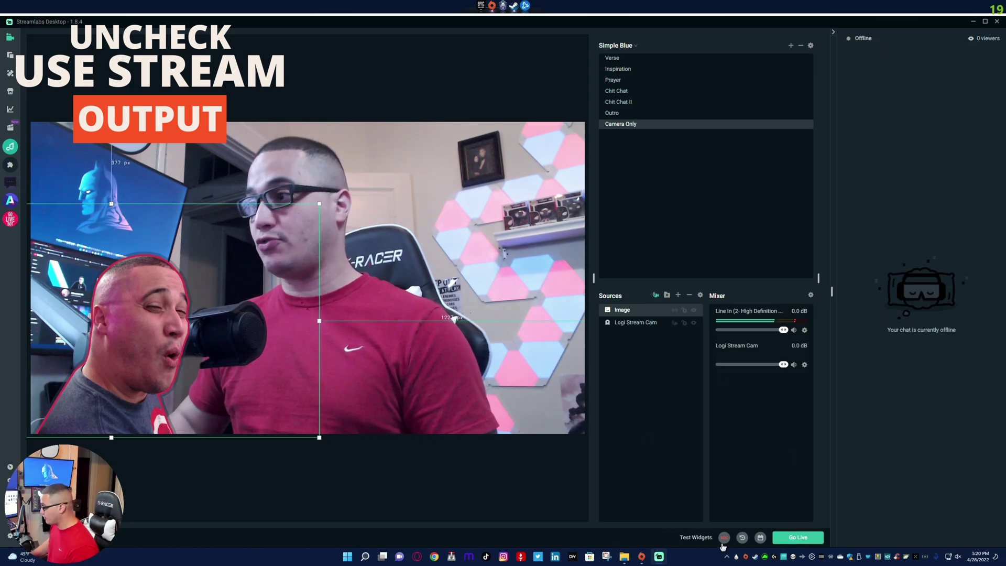
{"action": "left_click", "coordinate": [10, 535]}
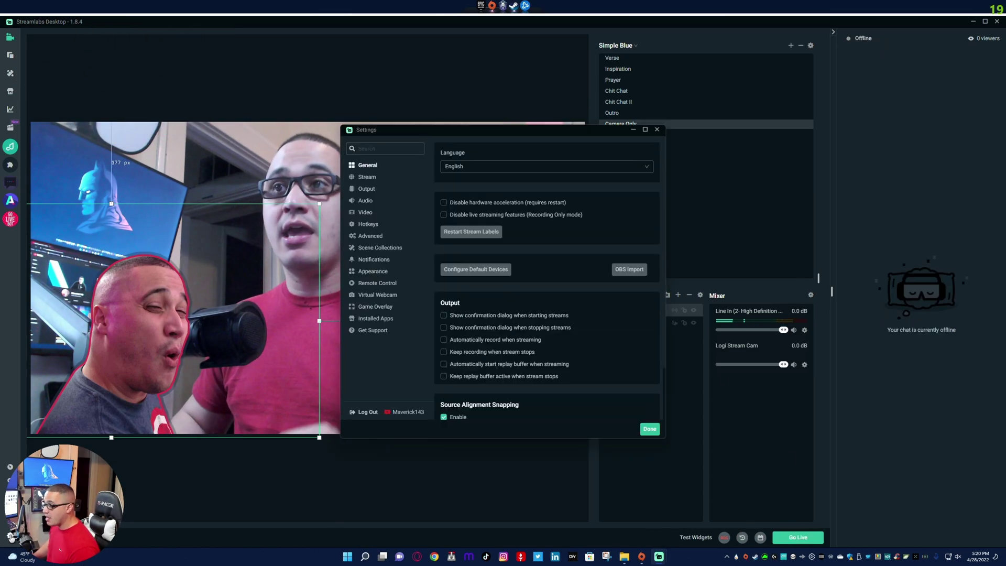
{"action": "left_click", "coordinate": [375, 189]}
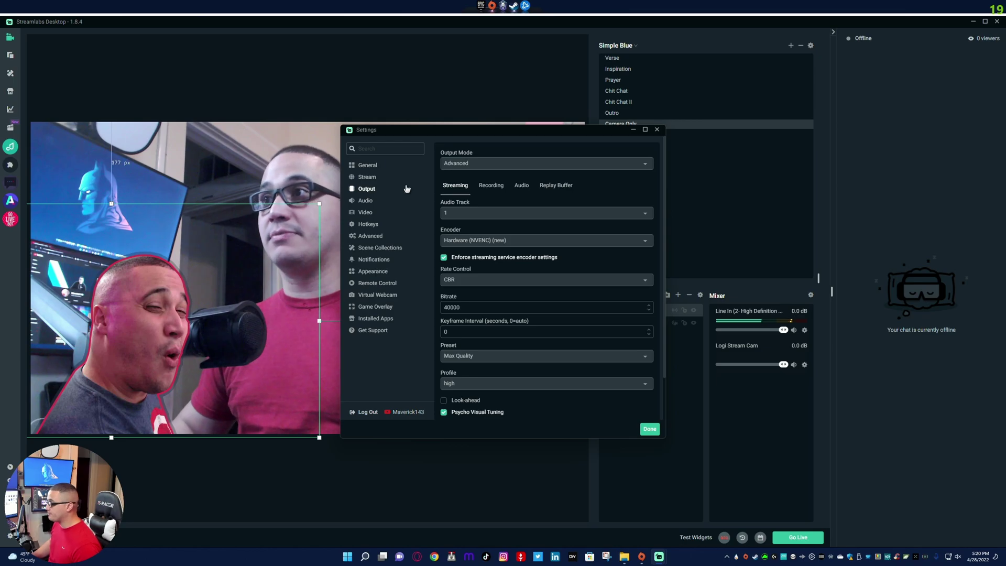
{"action": "left_click", "coordinate": [556, 185]}
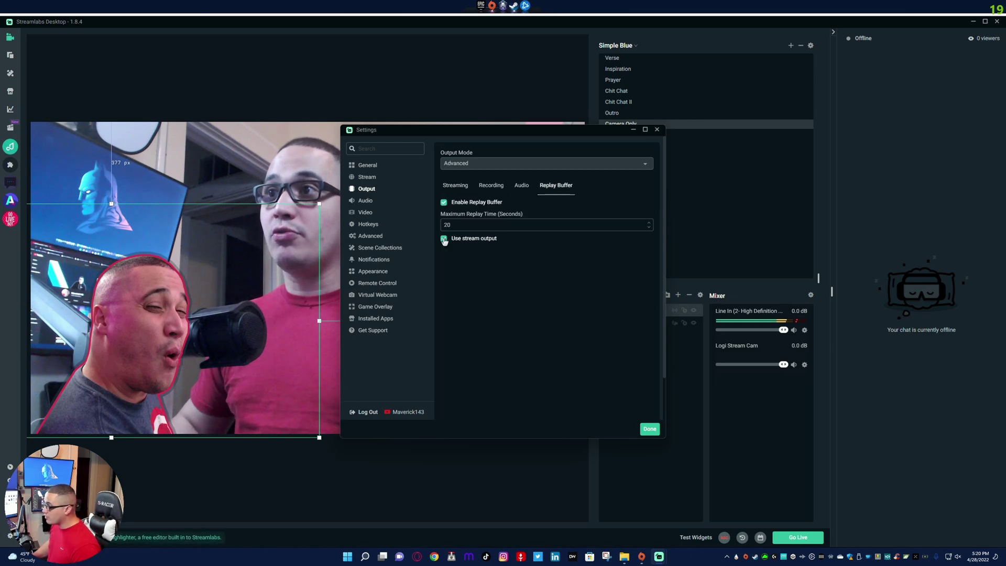
Step: Check the Recording and Streaming output tabs, then save with Use stream output off
{"action": "left_click", "coordinate": [488, 186]}
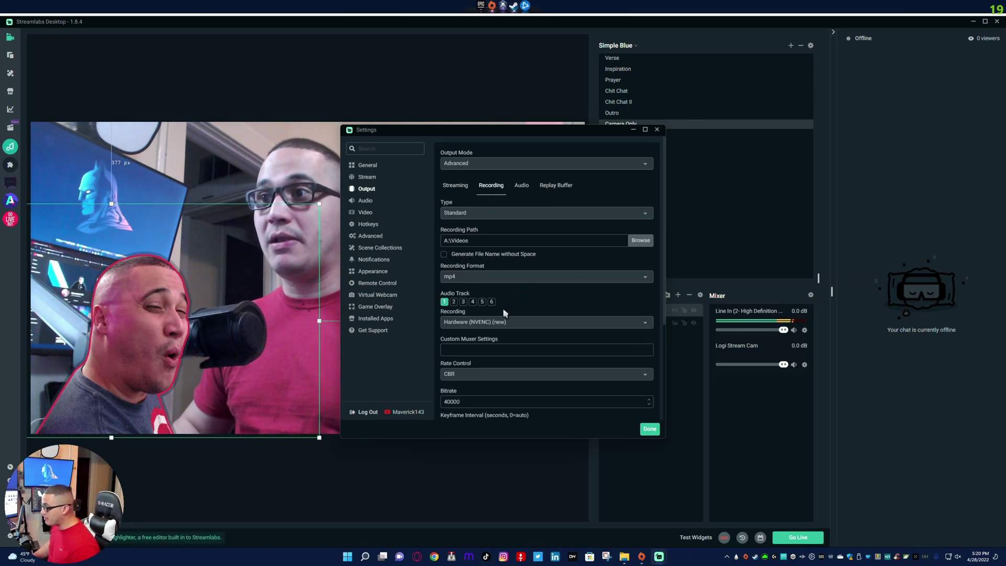
{"action": "scroll", "coordinate": [516, 304], "scroll_direction": "down", "scroll_amount": 3}
{"action": "scroll", "coordinate": [475, 306], "scroll_direction": "up", "scroll_amount": 3}
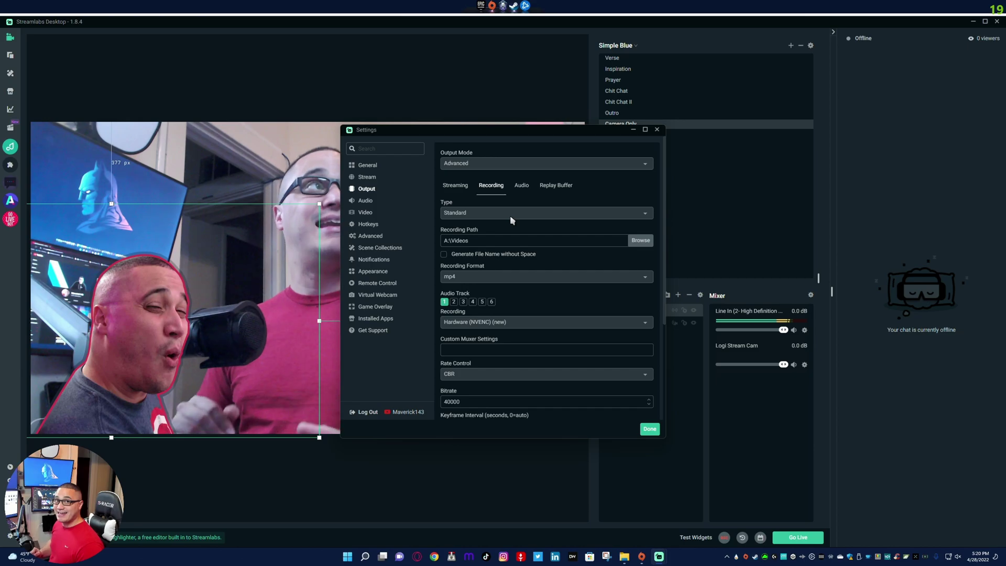
{"action": "left_click", "coordinate": [454, 187]}
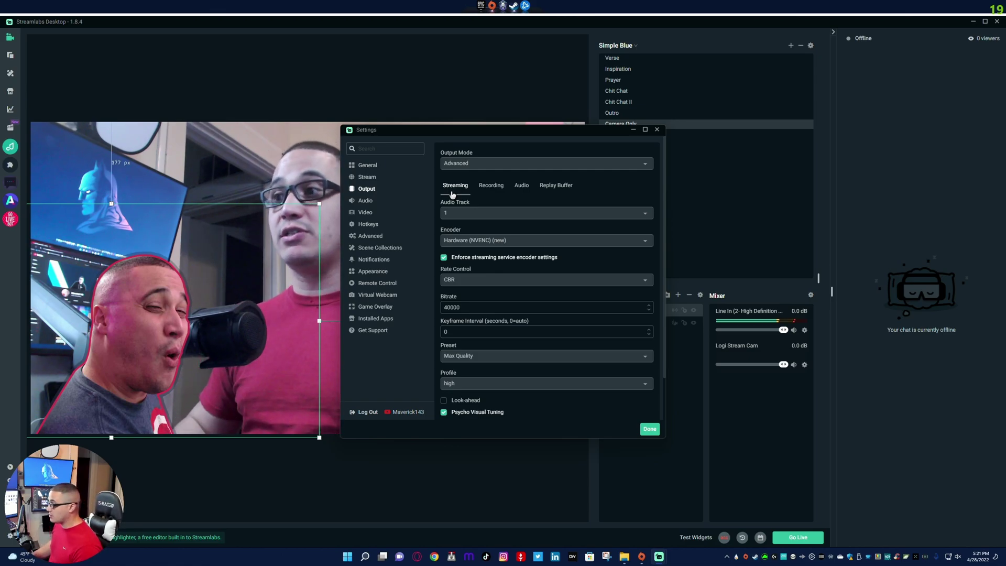
{"action": "left_click", "coordinate": [650, 429]}
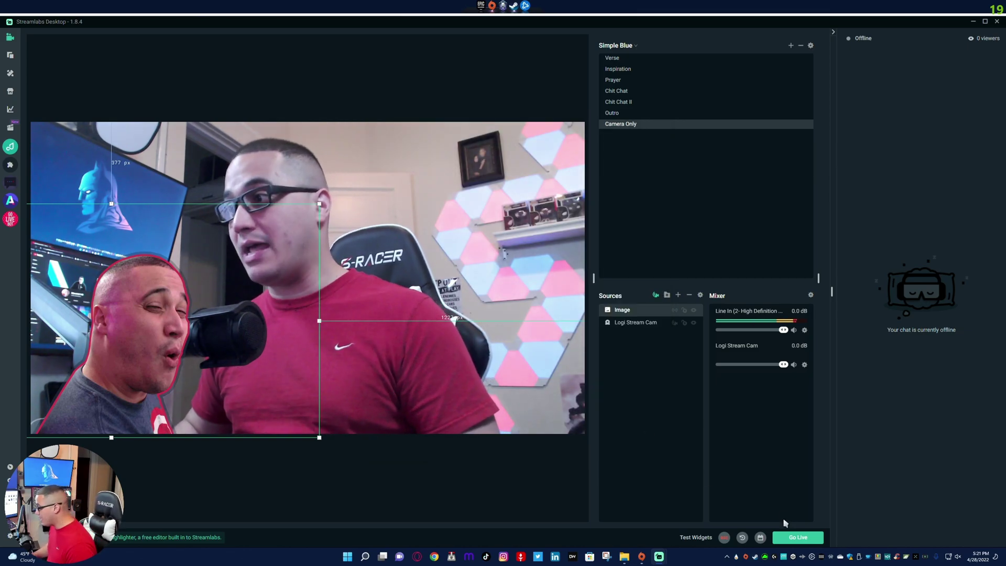
{"action": "left_click", "coordinate": [797, 537]}
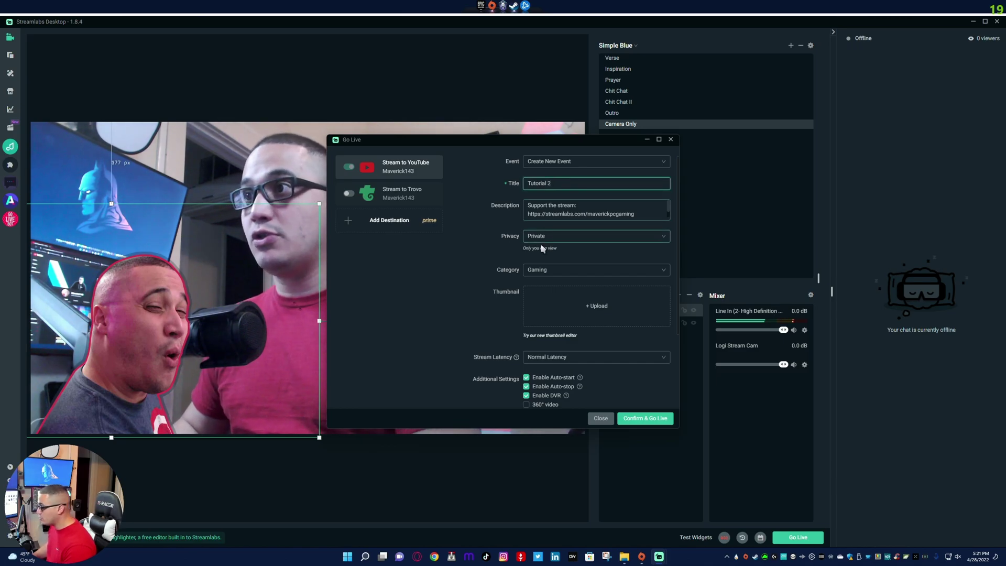
{"action": "left_click", "coordinate": [643, 419]}
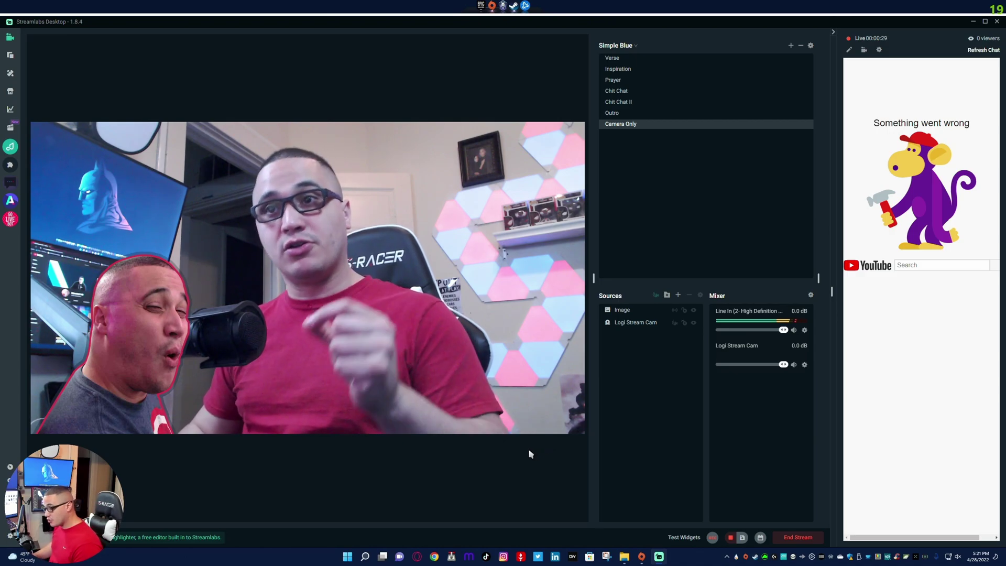
{"action": "left_click", "coordinate": [10, 536]}
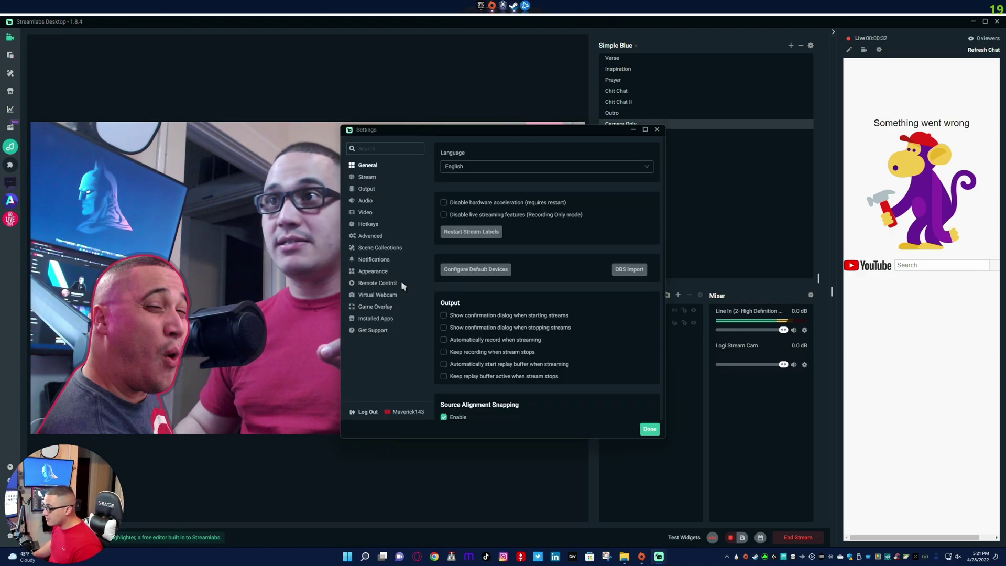
{"action": "left_click", "coordinate": [366, 189]}
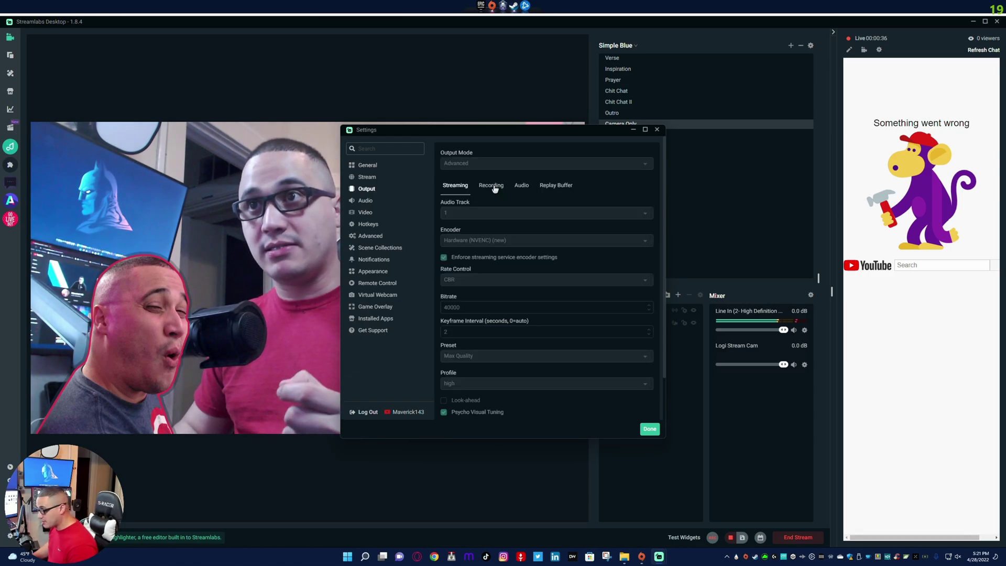
{"action": "left_click", "coordinate": [491, 185]}
{"action": "scroll", "coordinate": [506, 281], "scroll_direction": "down", "scroll_amount": 2}
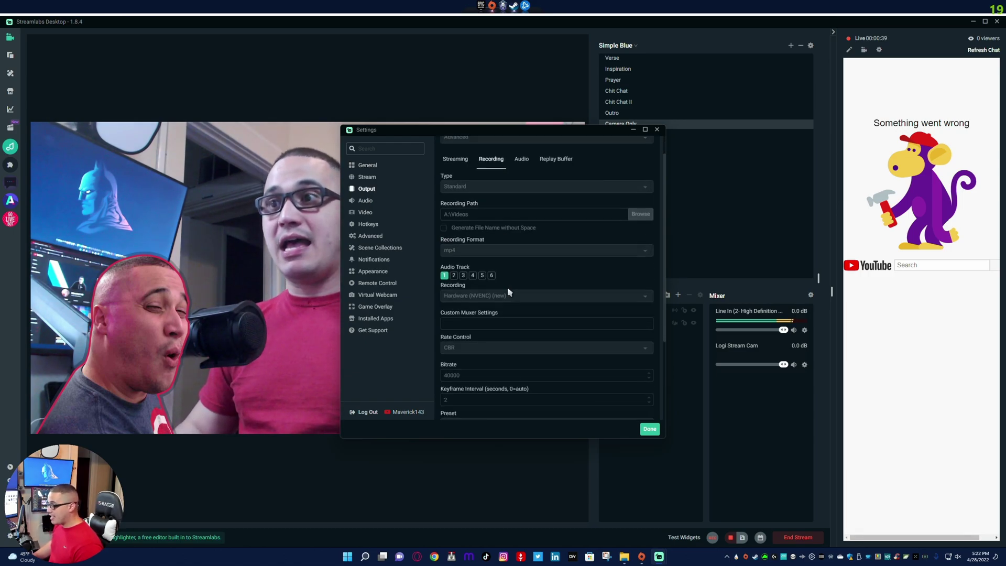
{"action": "left_click", "coordinate": [556, 158]}
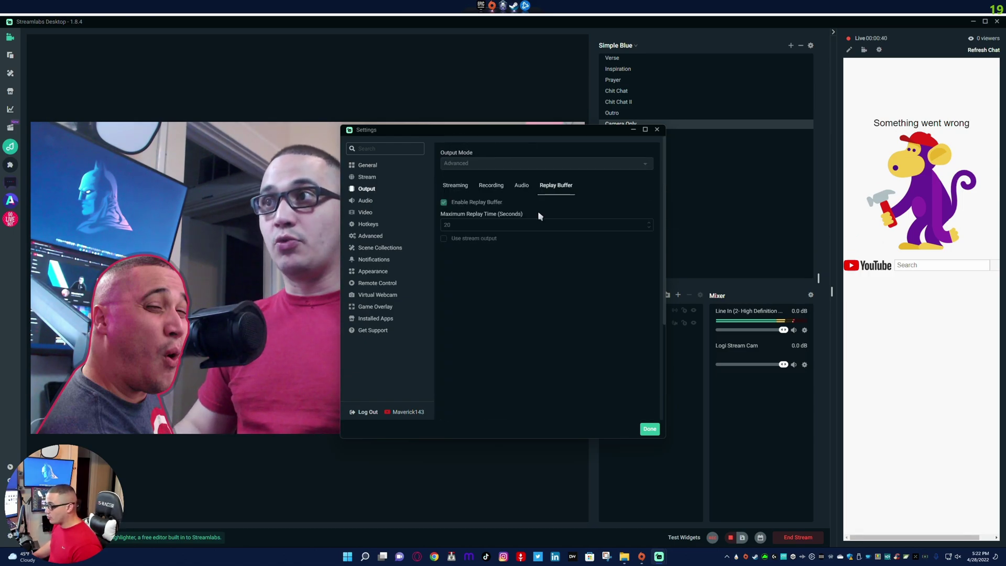
{"action": "left_click", "coordinate": [493, 186]}
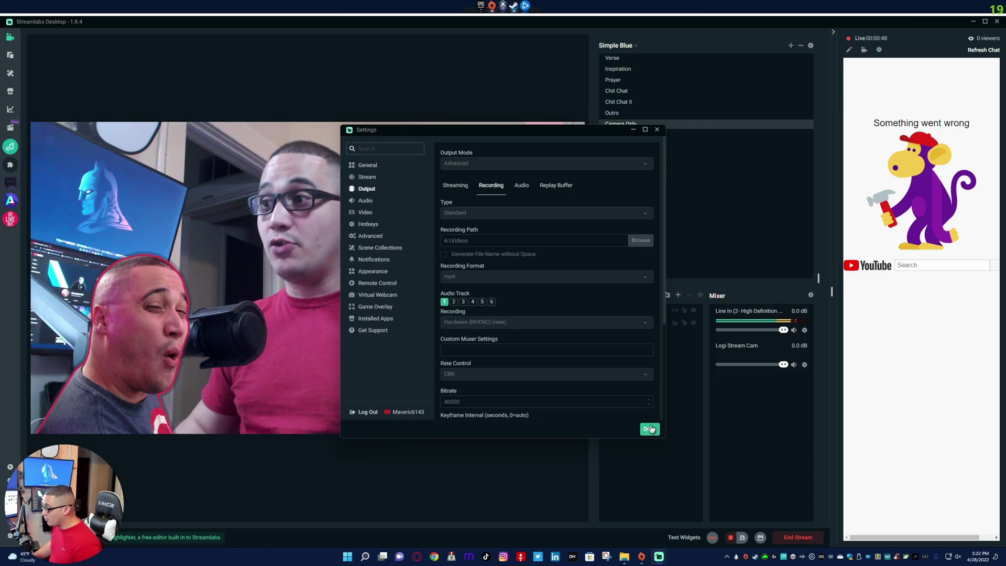
{"action": "left_click", "coordinate": [649, 429]}
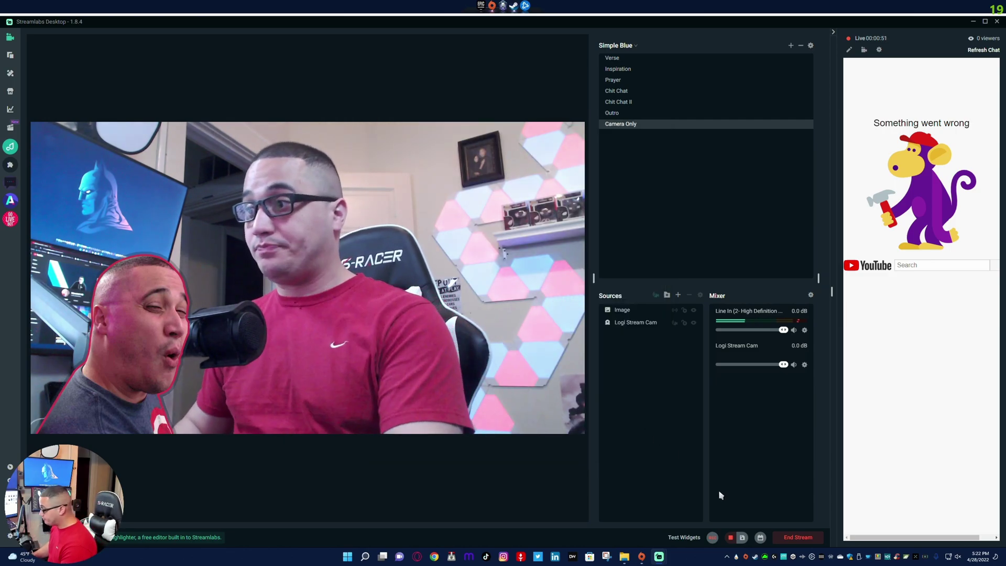
Step: Start the replay buffer from the bottom bar
{"action": "left_click", "coordinate": [741, 539]}
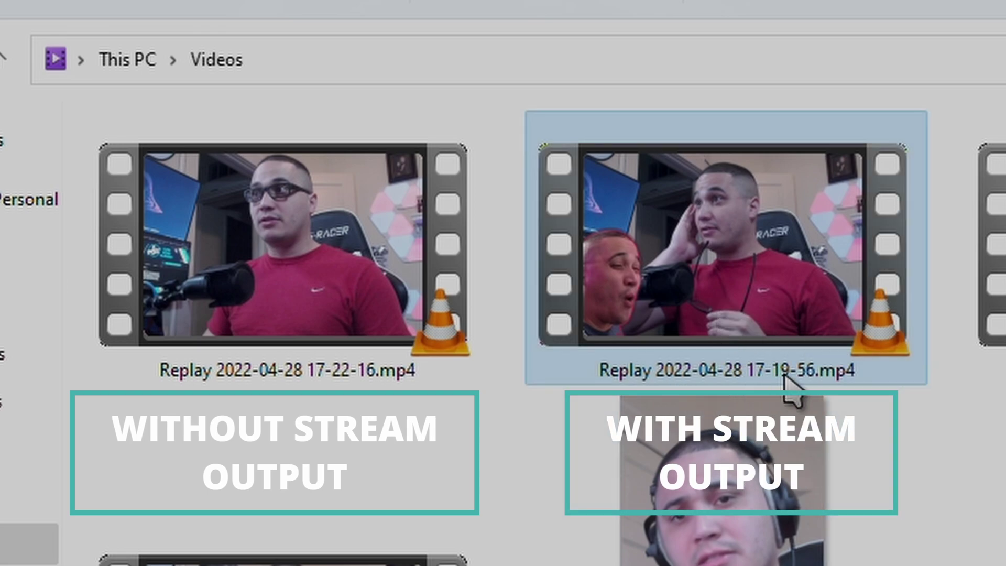
Step: Compare the Replay 17-22-16 and 17-19-56 clip sizes, then close the Videos folder
{"action": "left_click", "coordinate": [308, 337]}
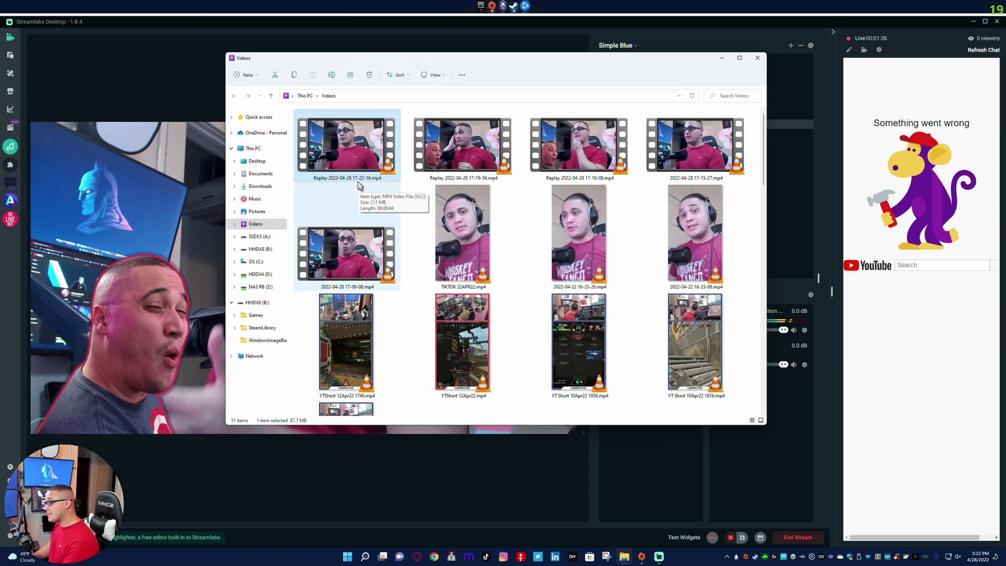
{"action": "left_click", "coordinate": [451, 151]}
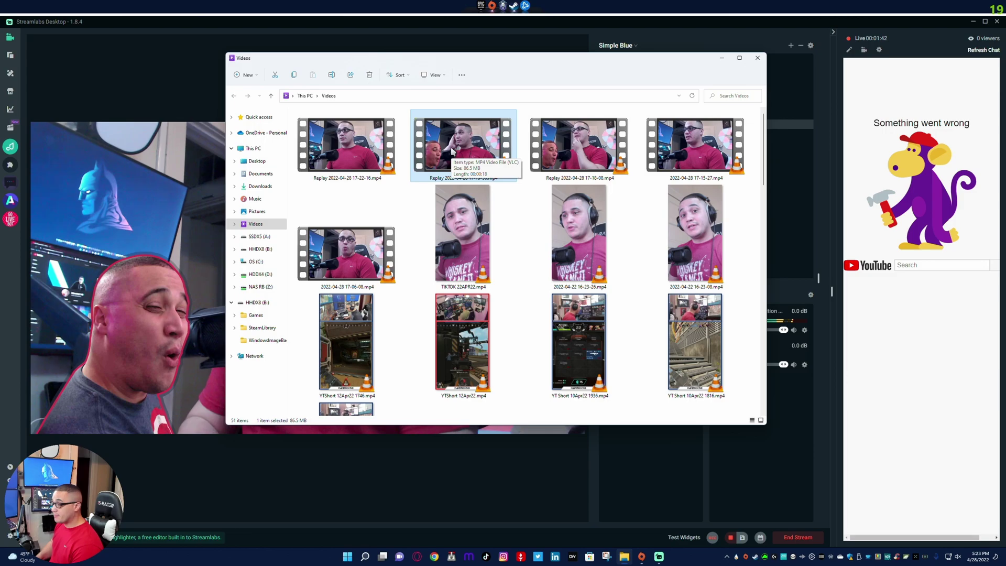
{"action": "left_click", "coordinate": [355, 158]}
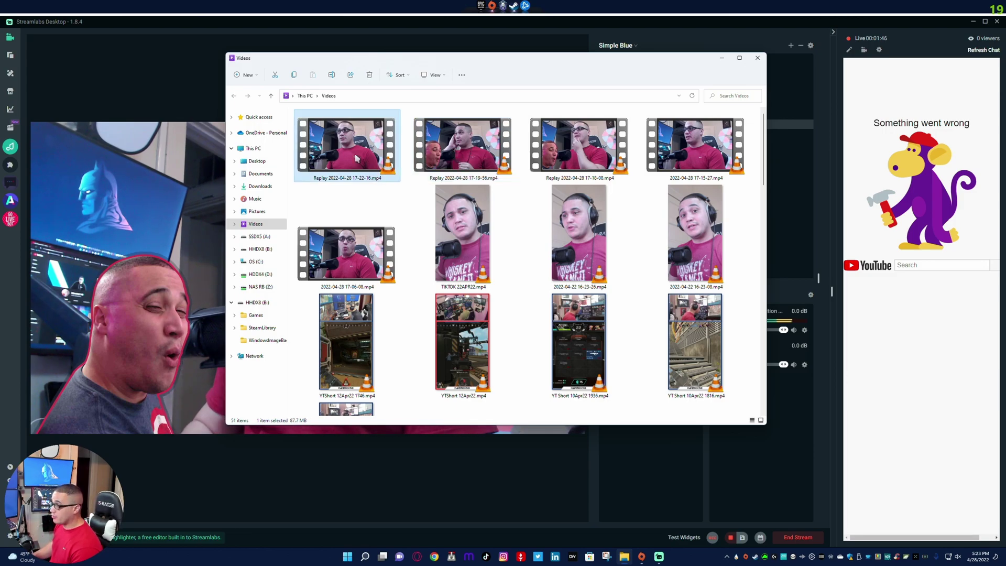
{"action": "left_click", "coordinate": [758, 60]}
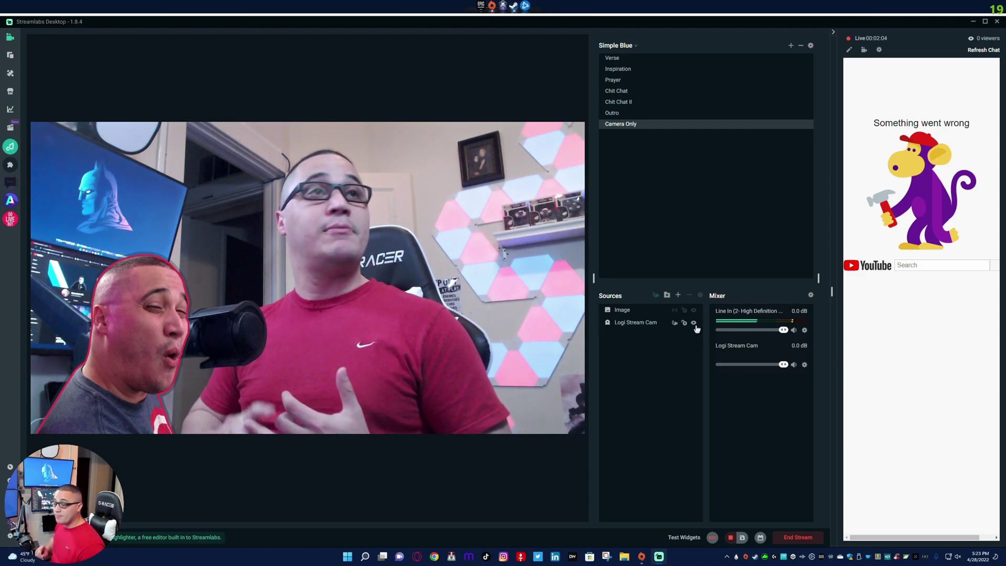
{"action": "left_click", "coordinate": [11, 536]}
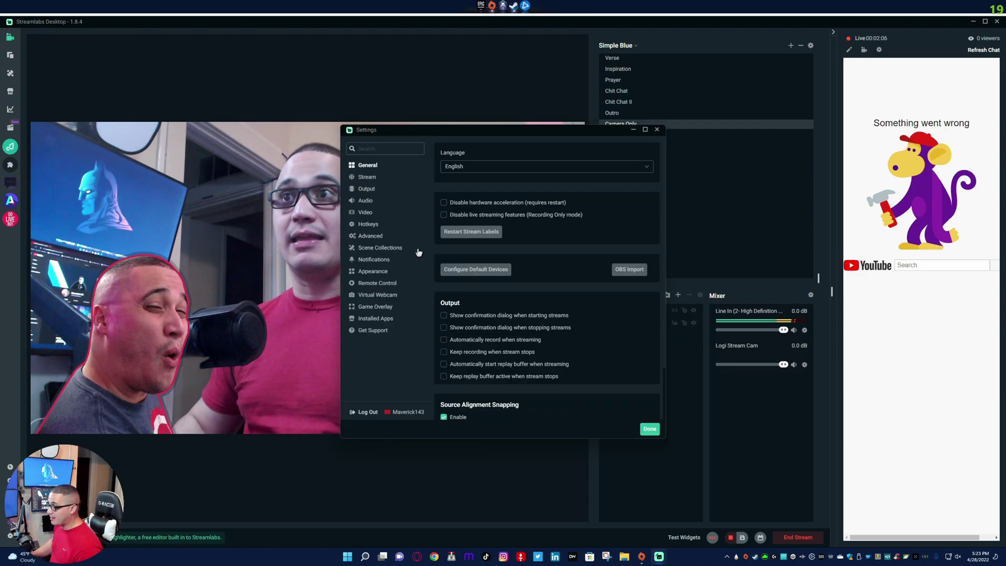
{"action": "left_click", "coordinate": [363, 190]}
{"action": "left_click", "coordinate": [550, 184]}
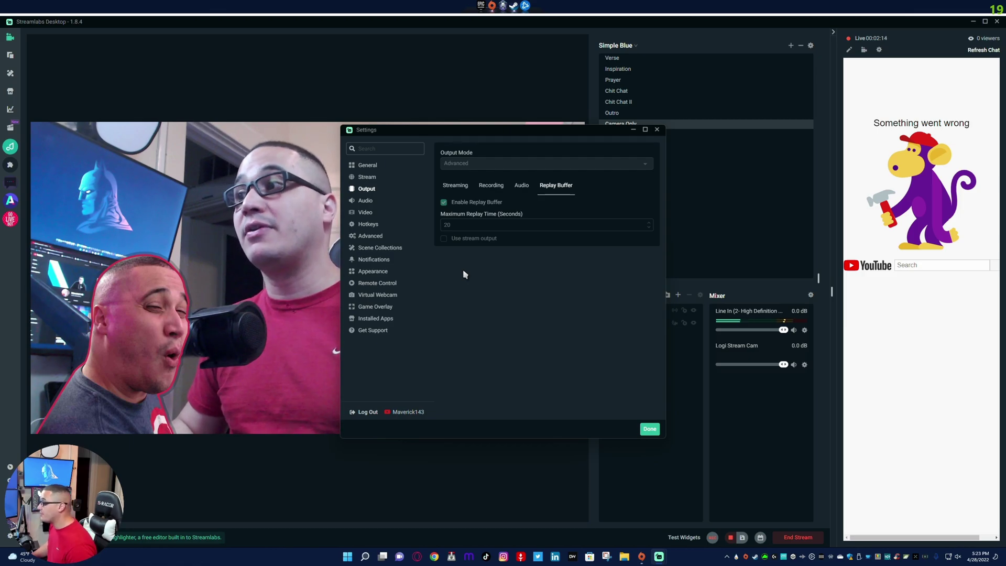
{"action": "left_click", "coordinate": [489, 187]}
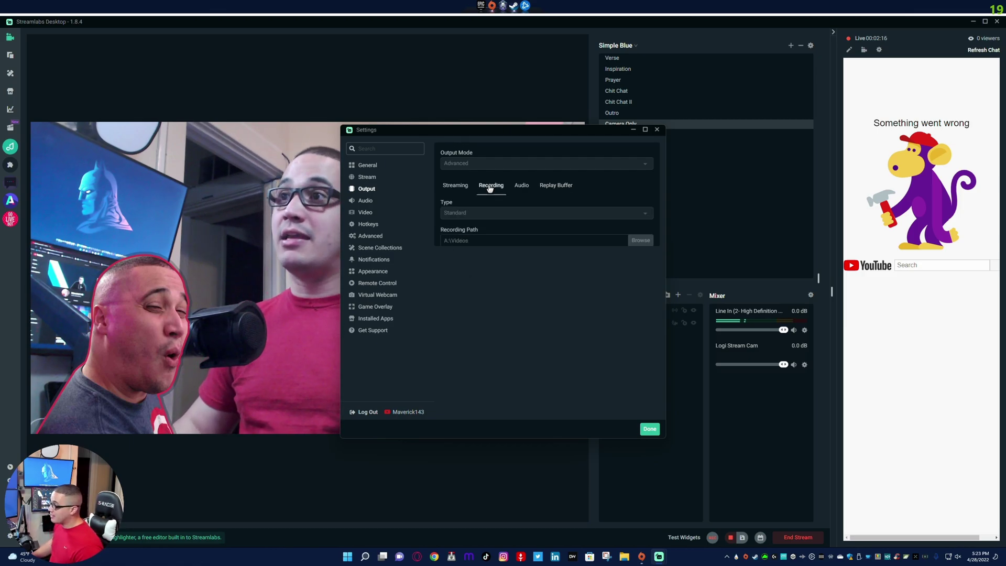
{"action": "left_click", "coordinate": [554, 186]}
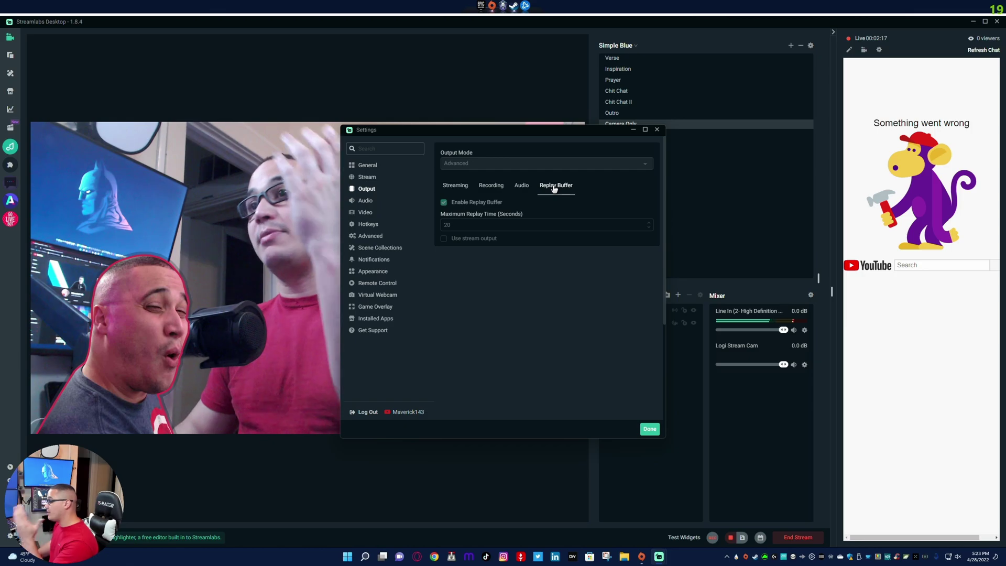
{"action": "left_click", "coordinate": [455, 186]}
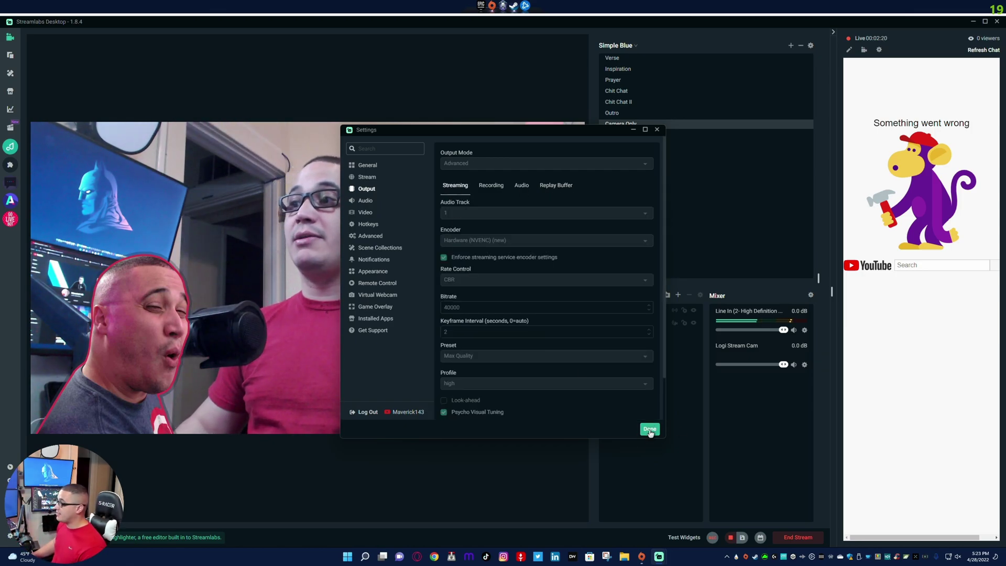
{"action": "left_click", "coordinate": [649, 430]}
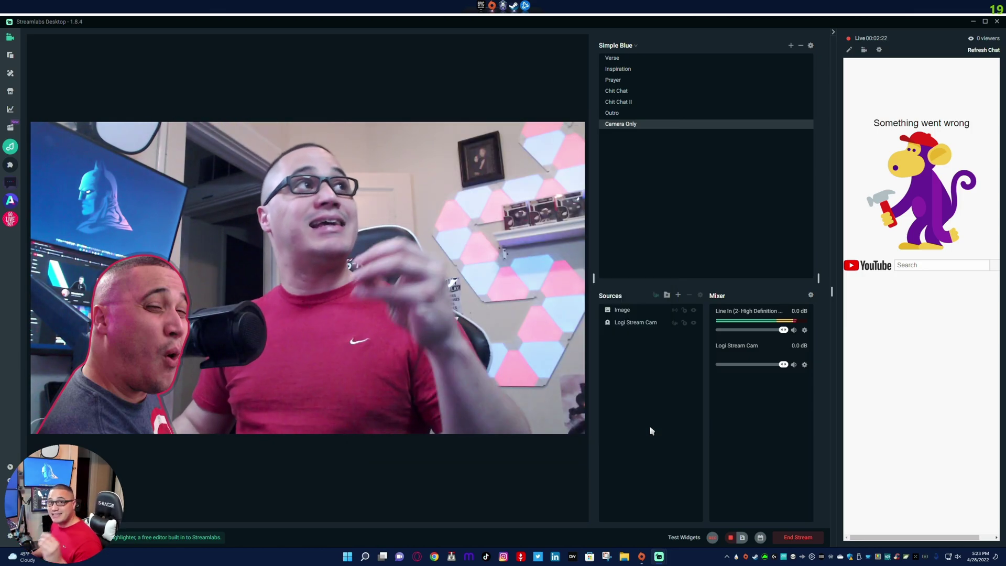